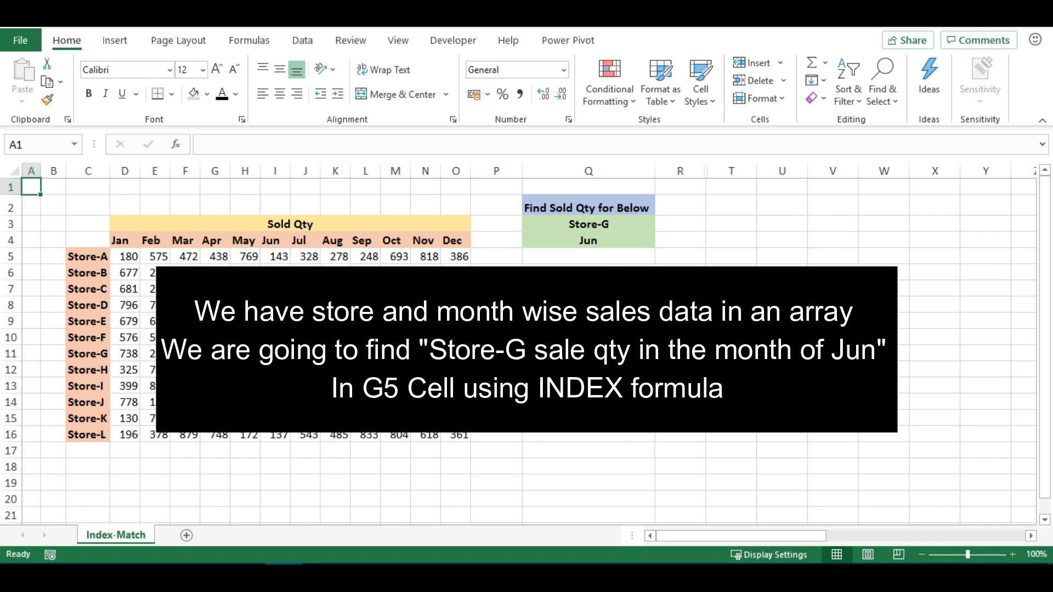
# Start an INDEX formula in cell Q5 with the whole sales table, C4:O16, as its array.
pyautogui.click(635, 257)
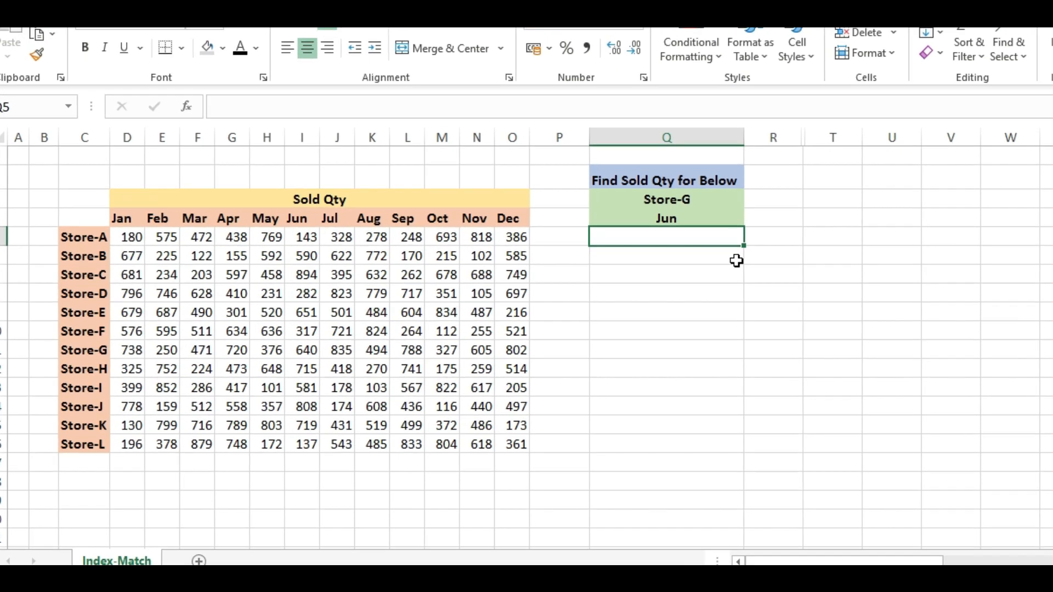
pyautogui.write('=index')
pyautogui.press('Tab')
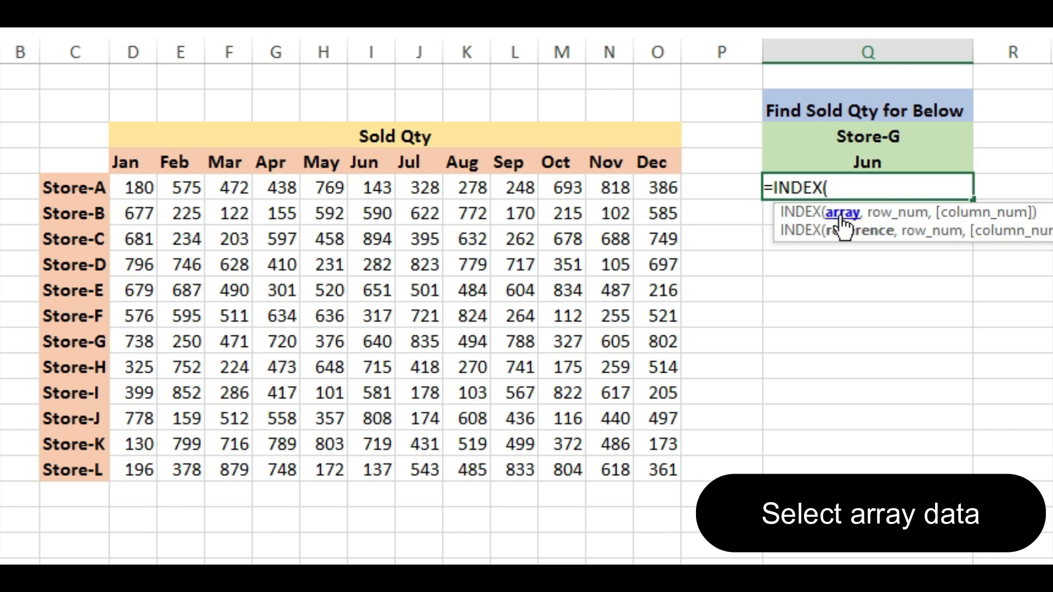
pyautogui.click(83, 158)
pyautogui.hotkey('shift', 'Right')
pyautogui.hotkey('shift', 'Right')
pyautogui.hotkey('shift', 'Right')
pyautogui.hotkey('shift', 'Right')
pyautogui.hotkey('shift', 'Right')
pyautogui.hotkey('shift', 'Right')
pyautogui.hotkey('shift', 'Right')
pyautogui.hotkey('shift', 'Right')
pyautogui.hotkey('shift', 'Right')
pyautogui.hotkey('shift', 'Right')
pyautogui.hotkey('shift', 'Right')
pyautogui.hotkey('shift', 'Right')
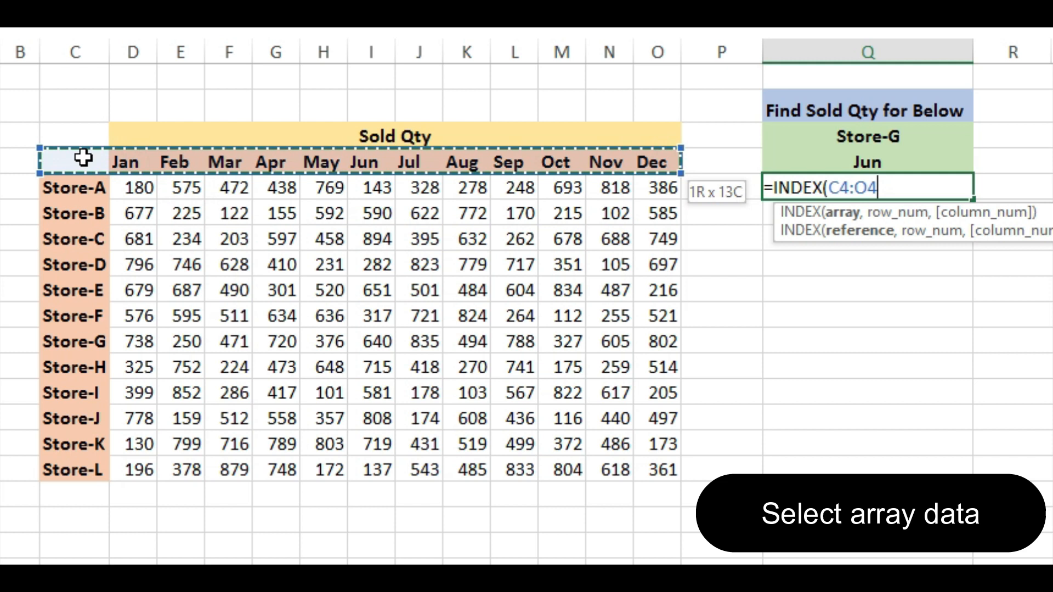
pyautogui.hotkey('shift', 'Down')
pyautogui.hotkey('ctrl', 'shift', 'Down')
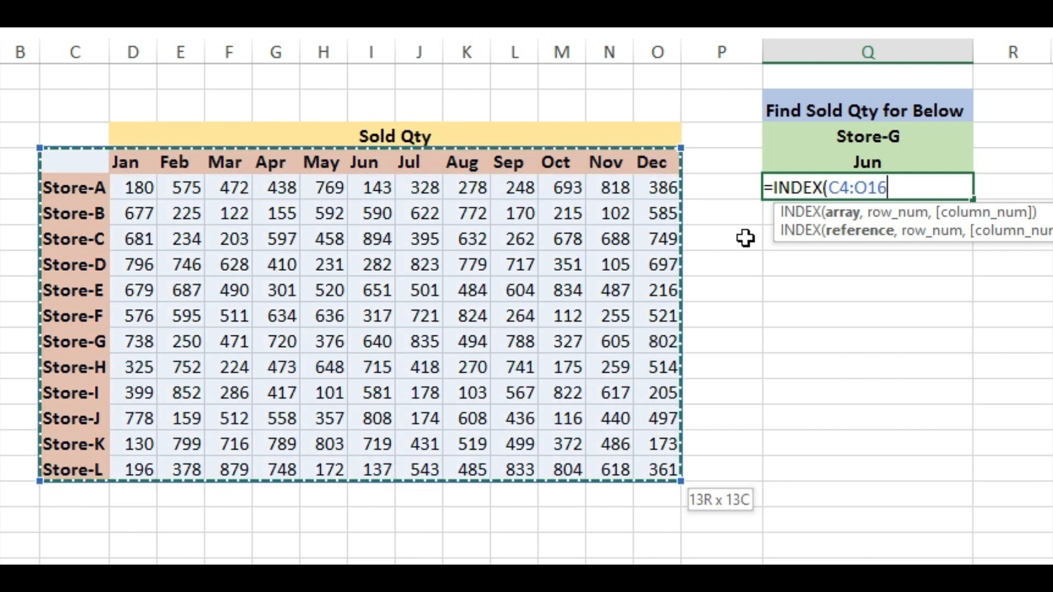
pyautogui.write(',')
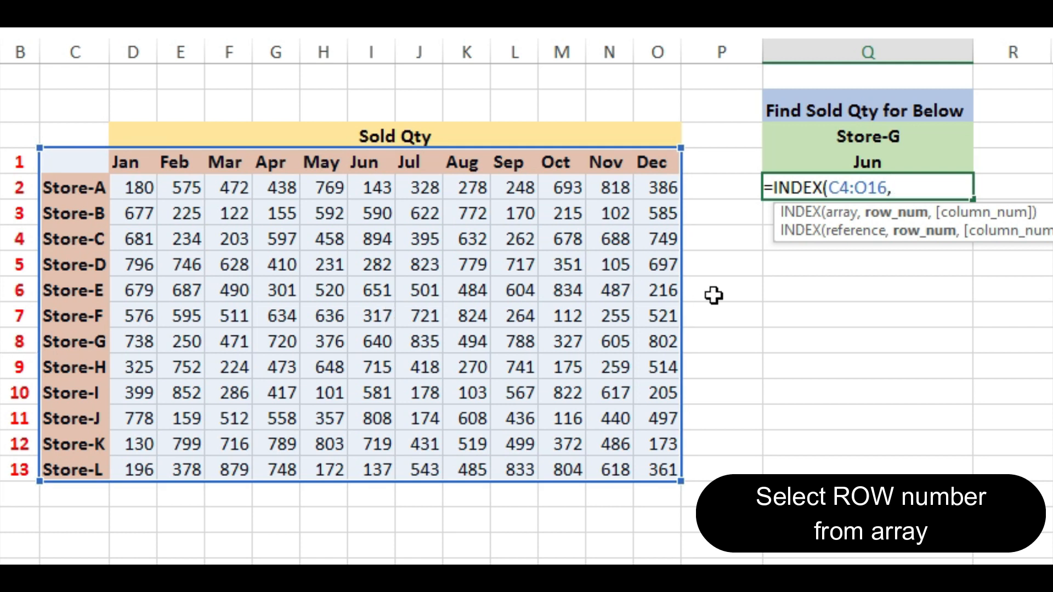
# Complete the INDEX formula in Q5 with row number 8 and column number 7 for Store-G in Jun.
pyautogui.write('8,')
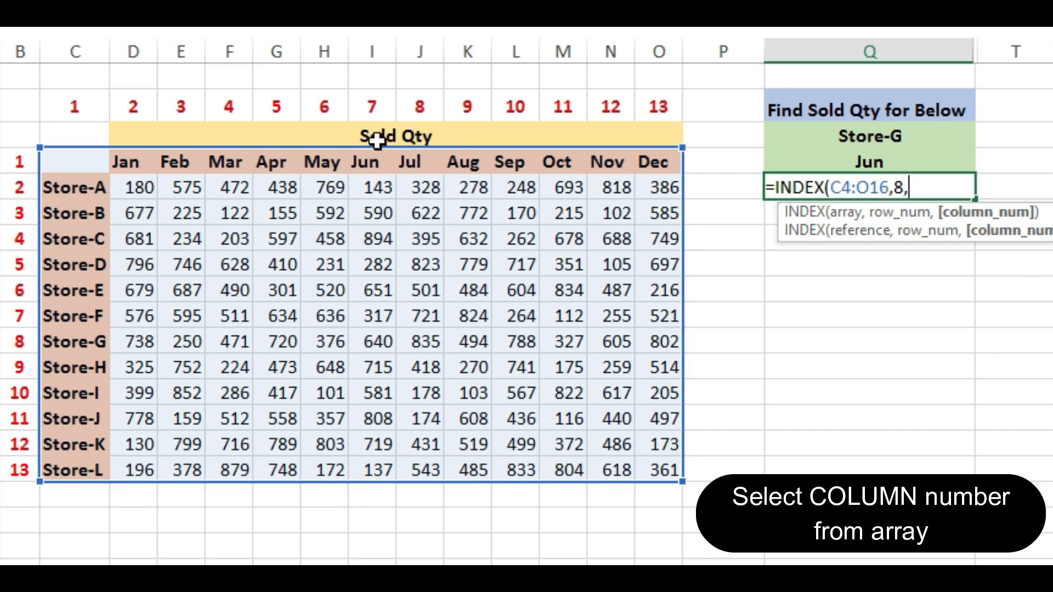
pyautogui.write('7')
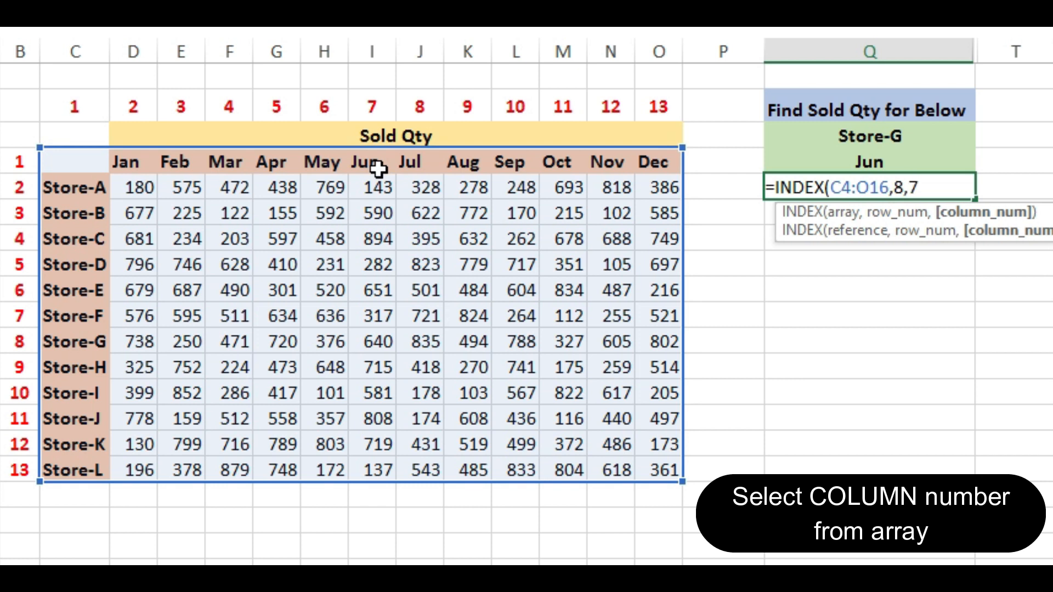
pyautogui.write(')')
pyautogui.press('Return')
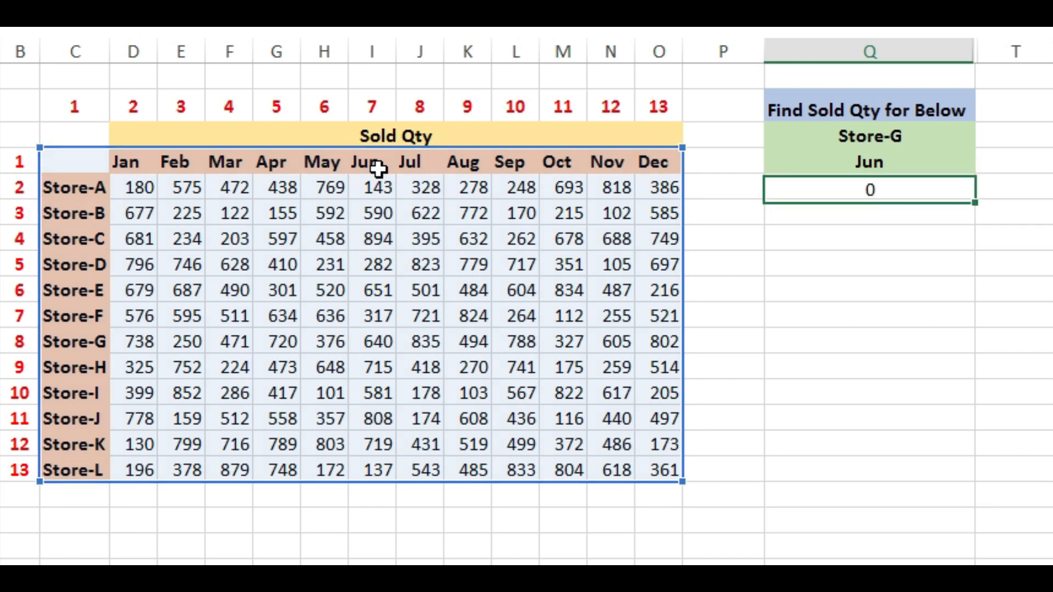
pyautogui.click(860, 187)
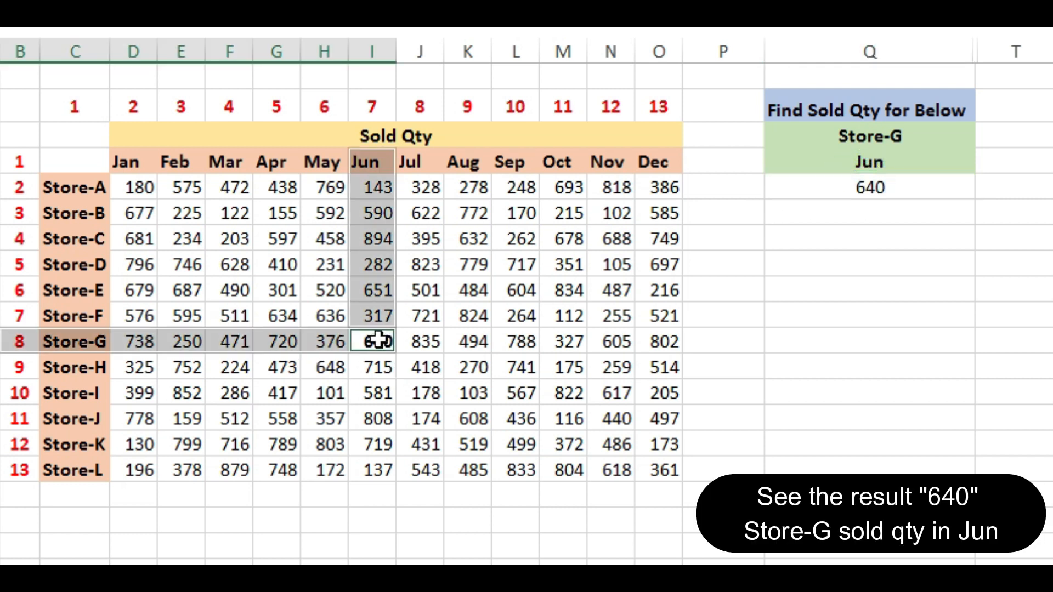
pyautogui.click(900, 196)
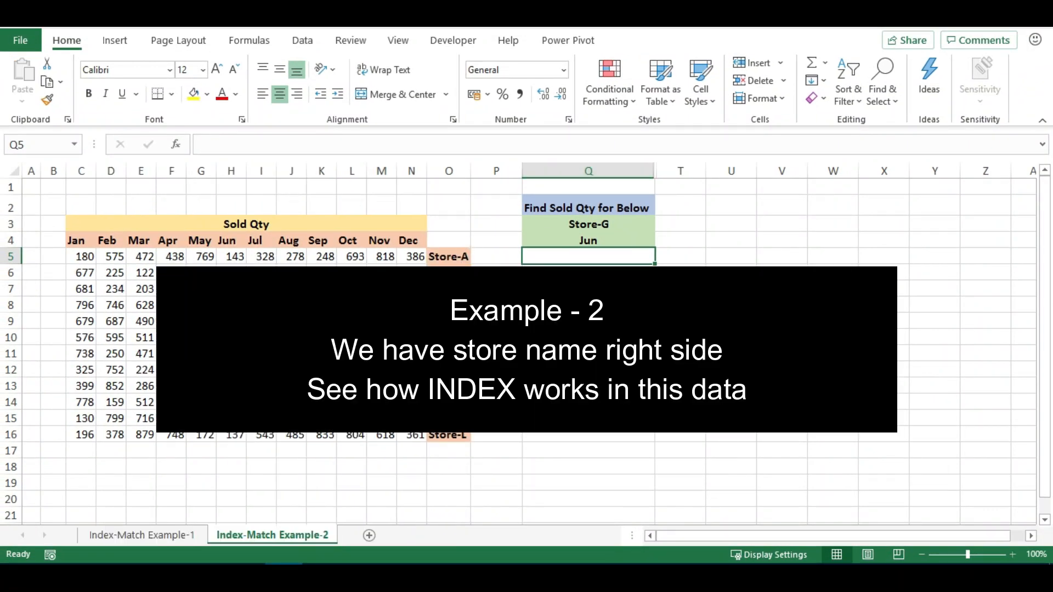
# Enter =INDEX(C4:O16,8,6) in cell Q5 of the Index-Match Example-2 sheet to return Store-G's Jun quantity.
pyautogui.write('=ind')
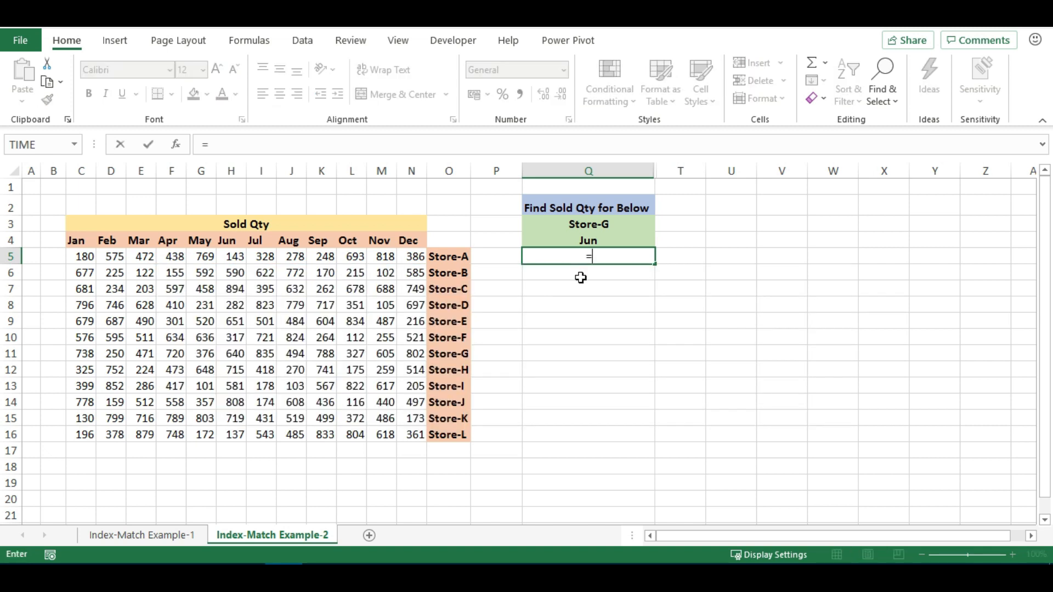
pyautogui.press('Tab')
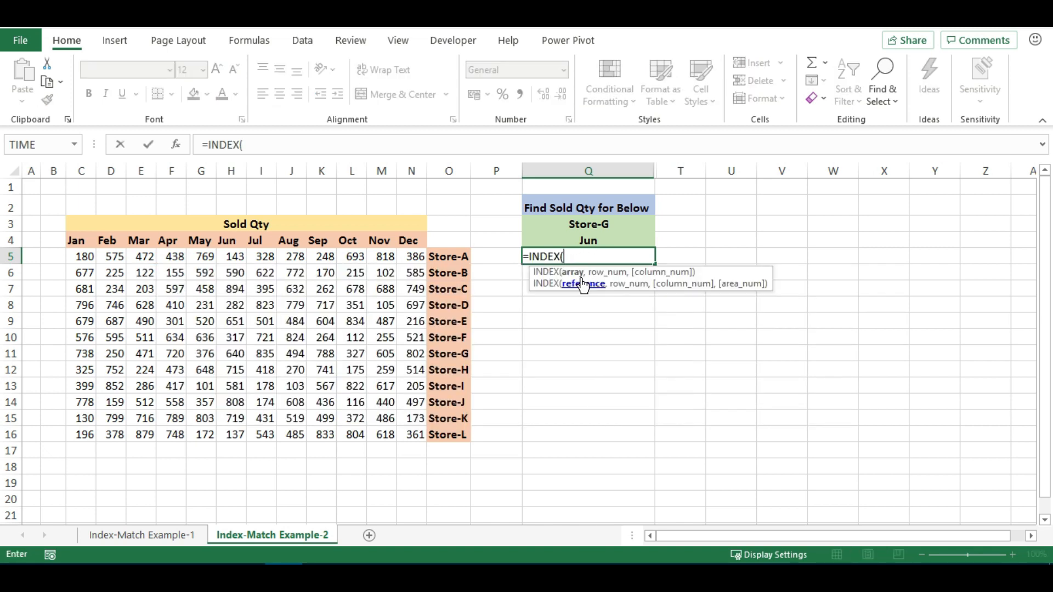
pyautogui.click(82, 242)
pyautogui.moveTo(81, 242); pyautogui.dragTo(463, 436)
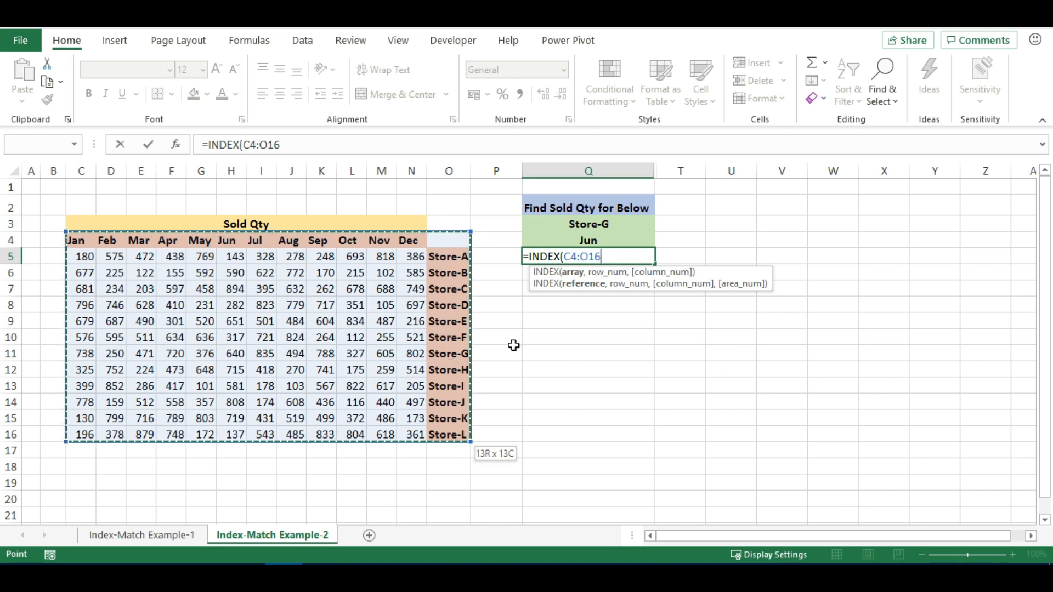
pyautogui.write(',')
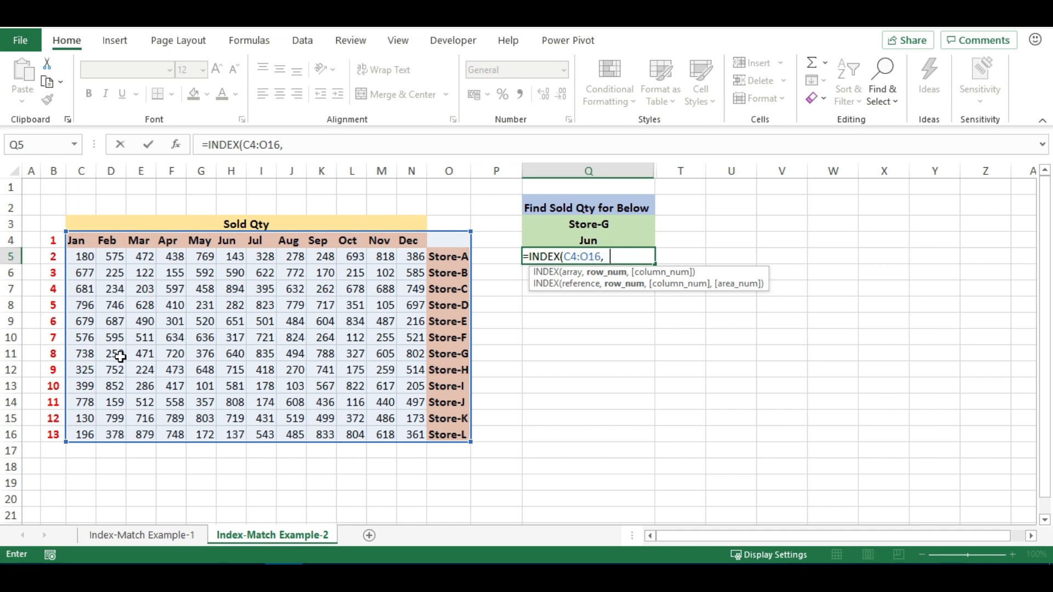
pyautogui.write('8,6')
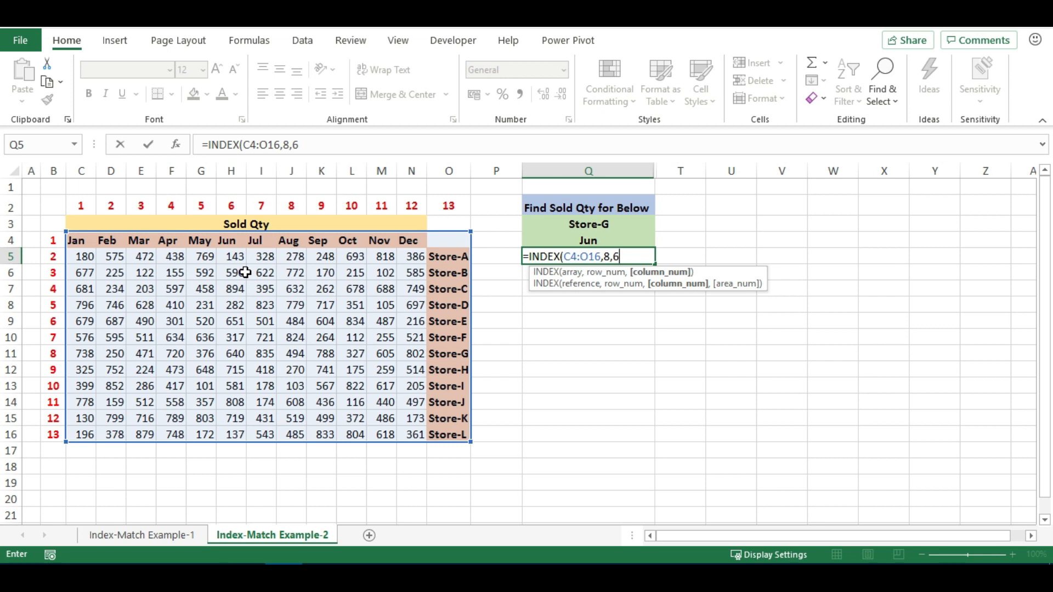
pyautogui.write(')')
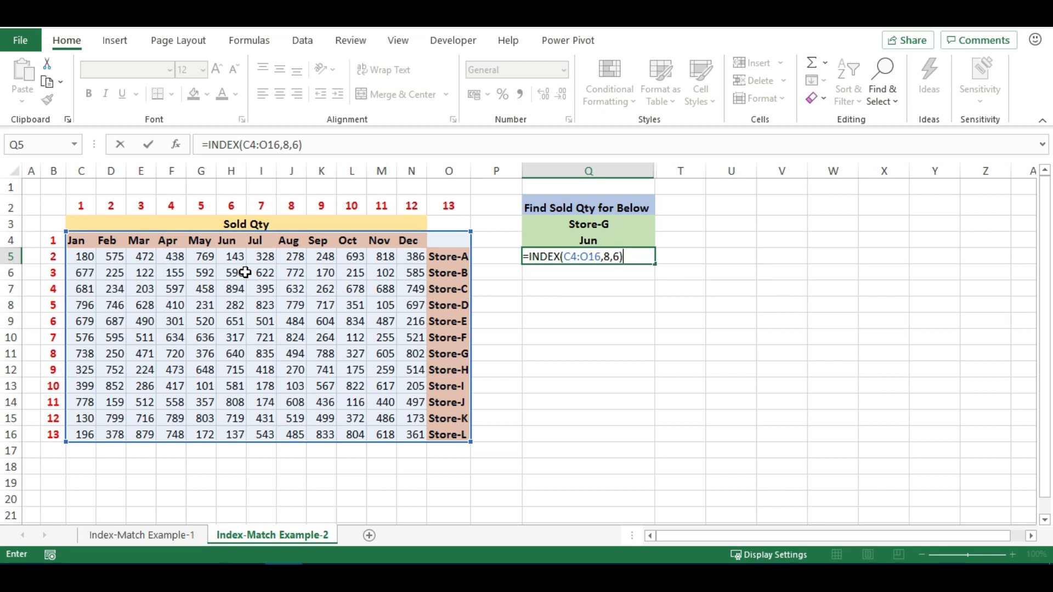
pyautogui.press('Return')
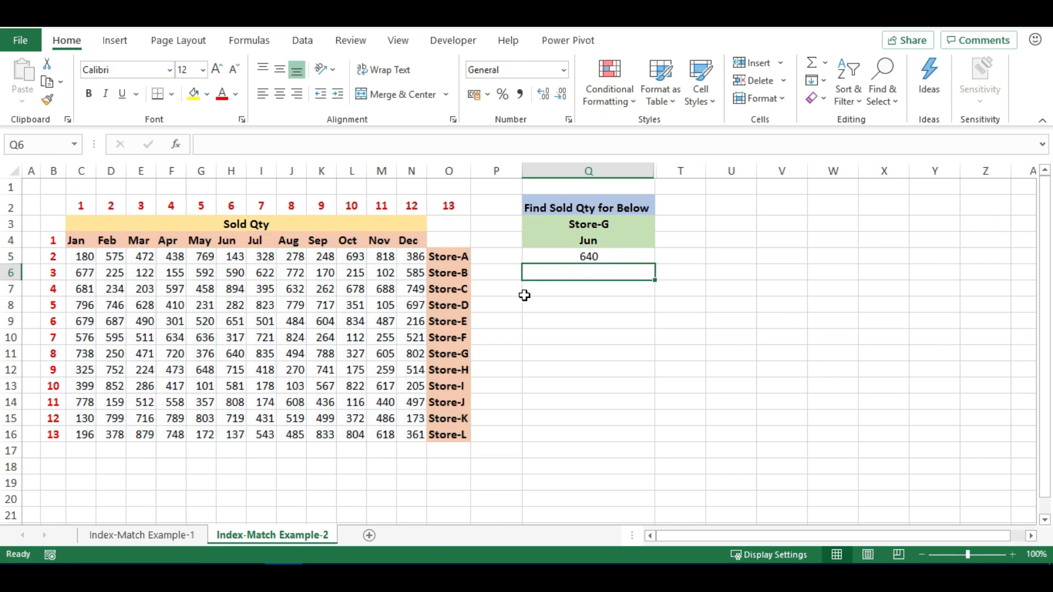
pyautogui.press('Up')
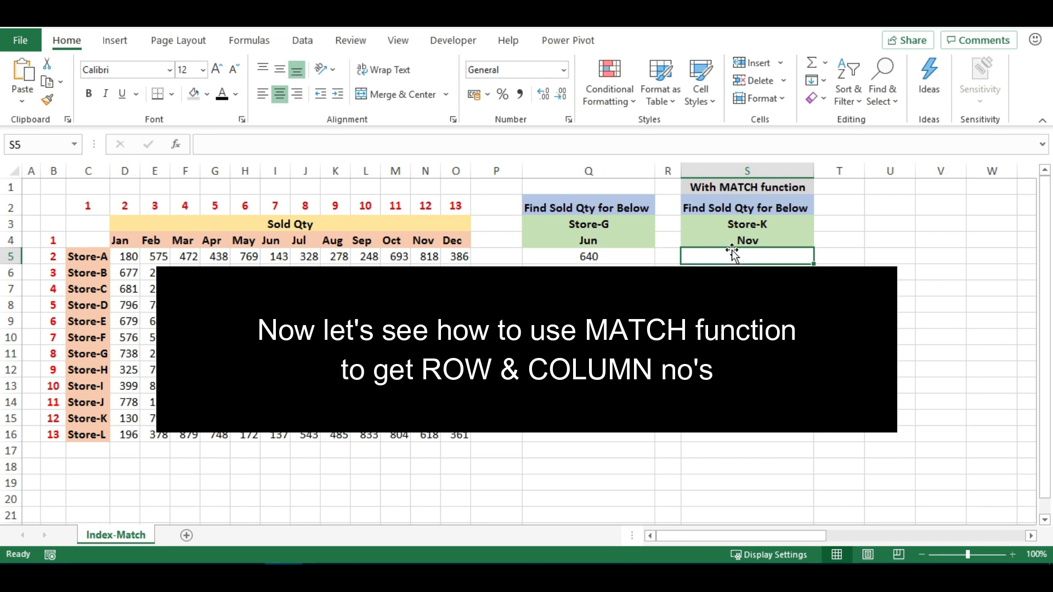
# Start an INDEX formula in cell S5 of the Index-Match sheet with C4:O16 as its array.
pyautogui.write('=')
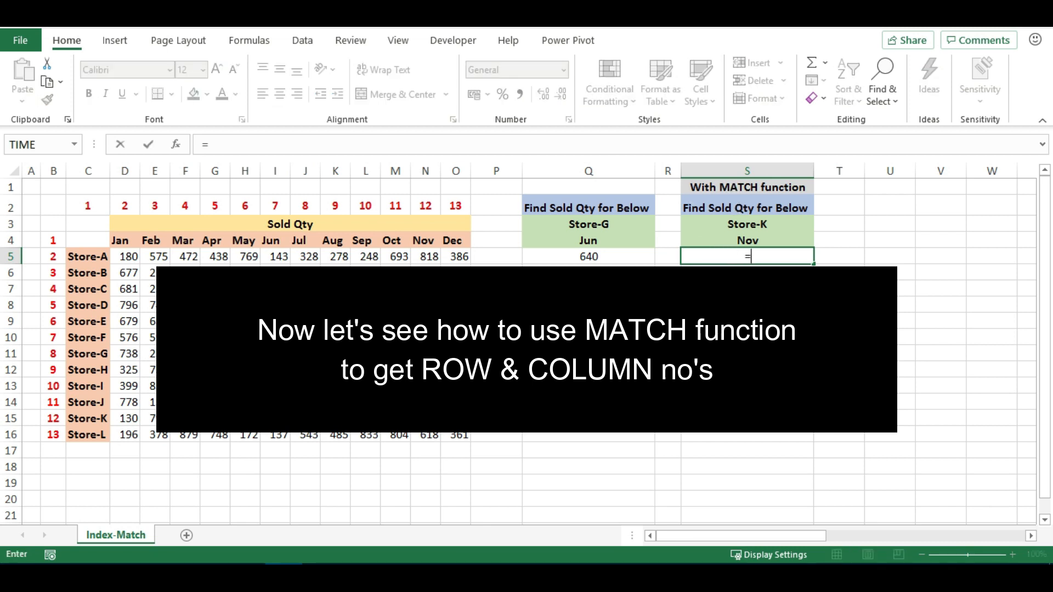
pyautogui.write('index')
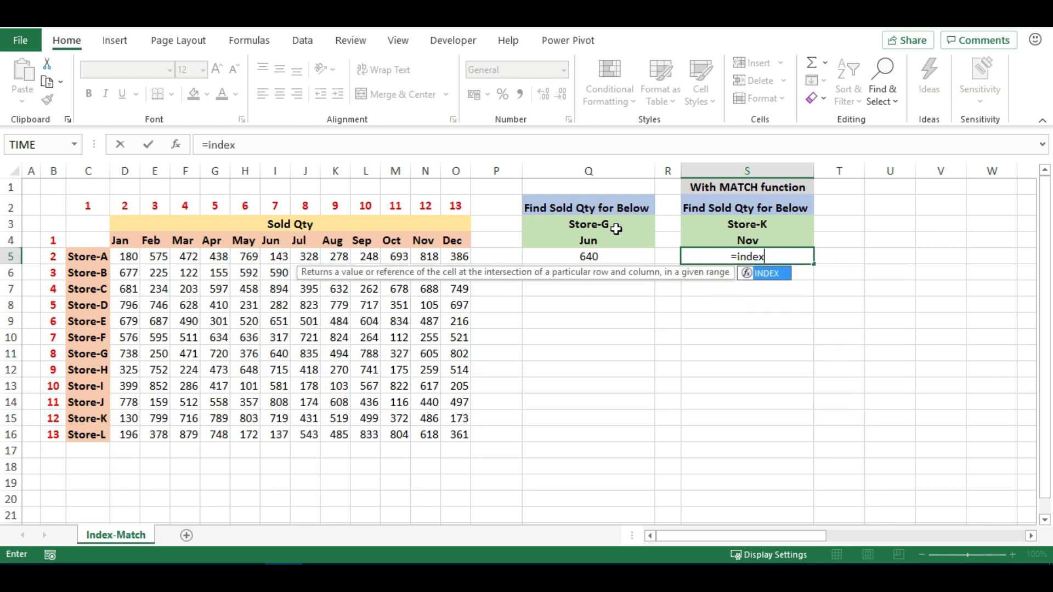
pyautogui.press('Tab')
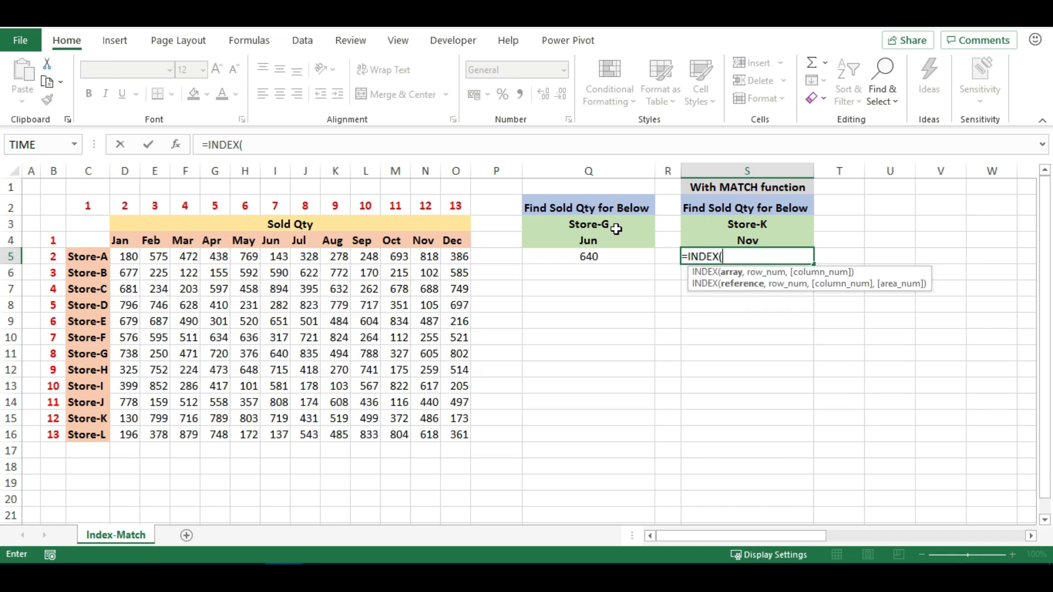
pyautogui.click(97, 240)
pyautogui.hotkey('ctrl', 'shift', 'Right')
pyautogui.hotkey('ctrl', 'shift', 'Right')
pyautogui.hotkey('ctrl', 'shift', 'Down')
pyautogui.hotkey('ctrl', 'shift', 'Down')
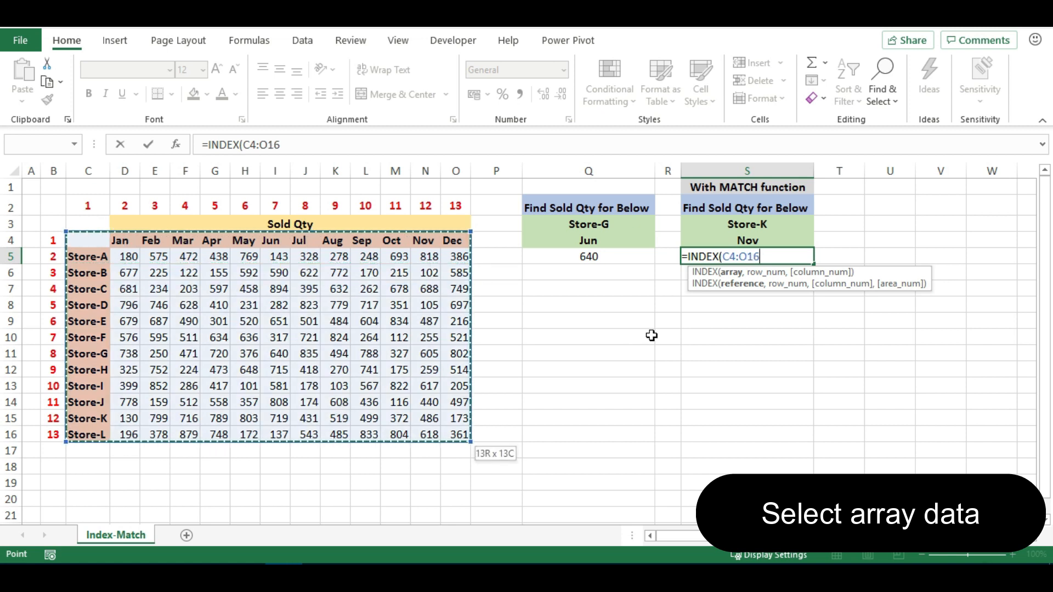
pyautogui.write(',')
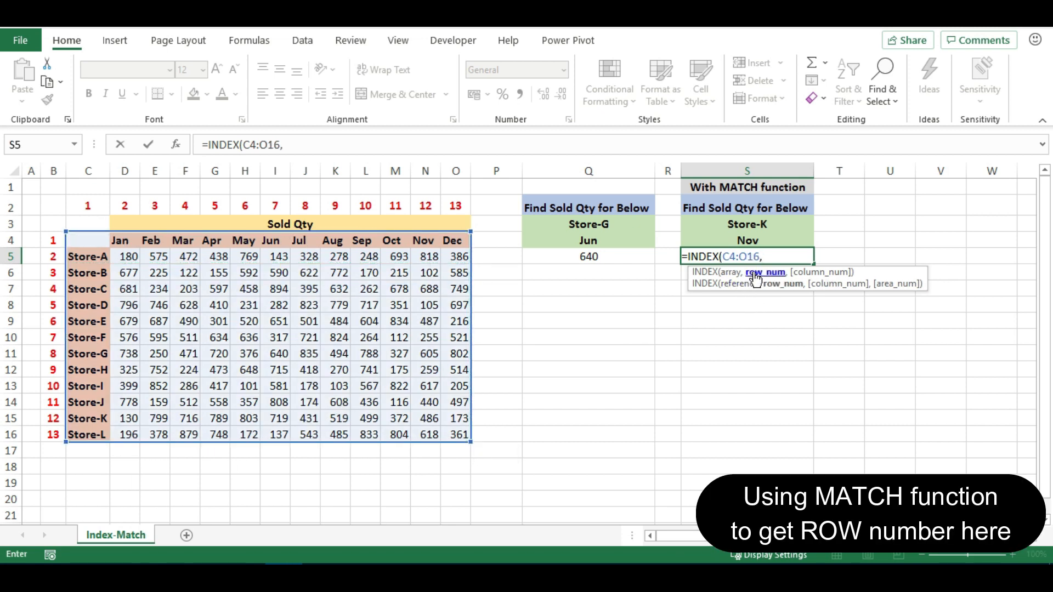
# Add MATCH(S3,C4:C16,0) as the row number argument, finding the store by exact match.
pyautogui.write('matc')
pyautogui.press('Tab')
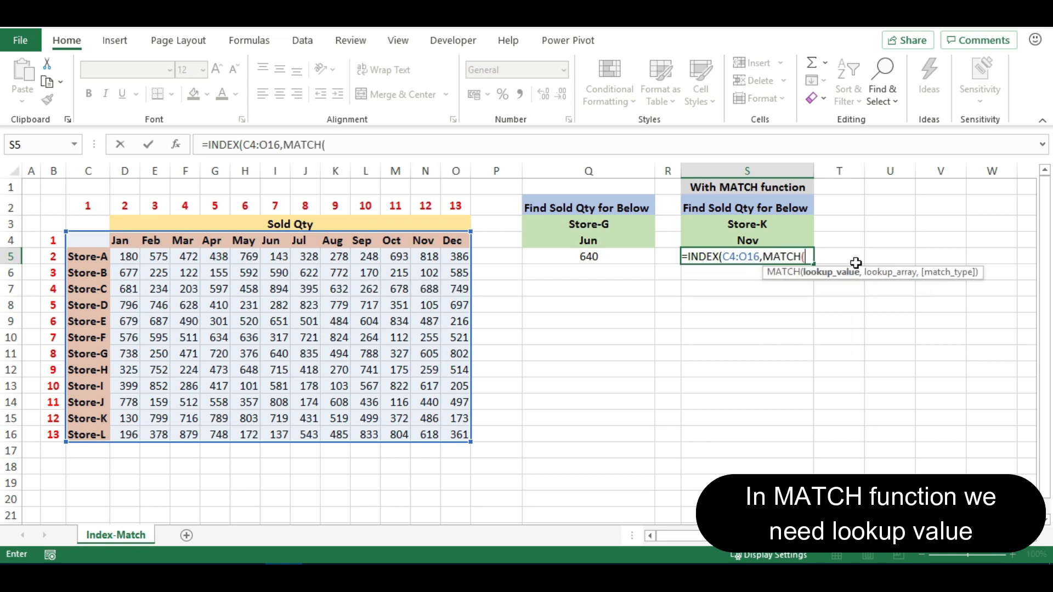
pyautogui.click(777, 222)
pyautogui.write(',')
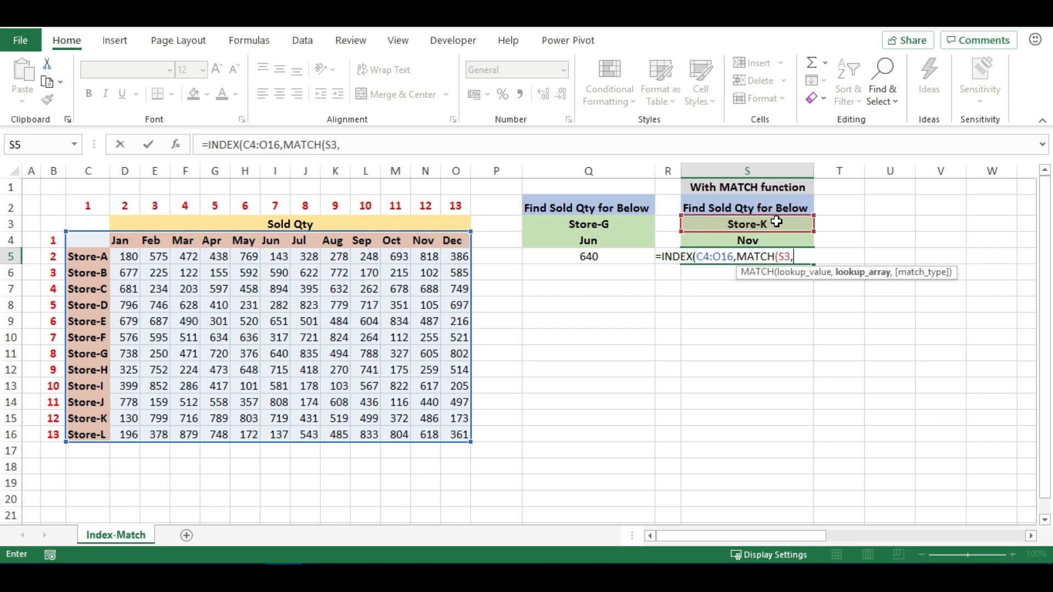
pyautogui.click(90, 239)
pyautogui.hotkey('ctrl', 'shift', 'Down')
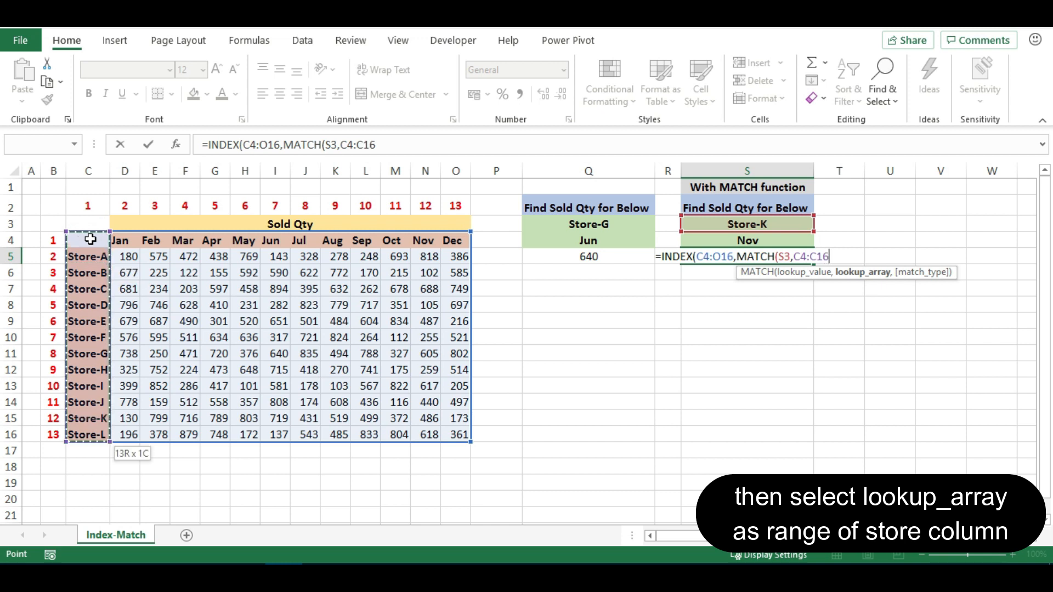
pyautogui.write(',')
pyautogui.press('Down')
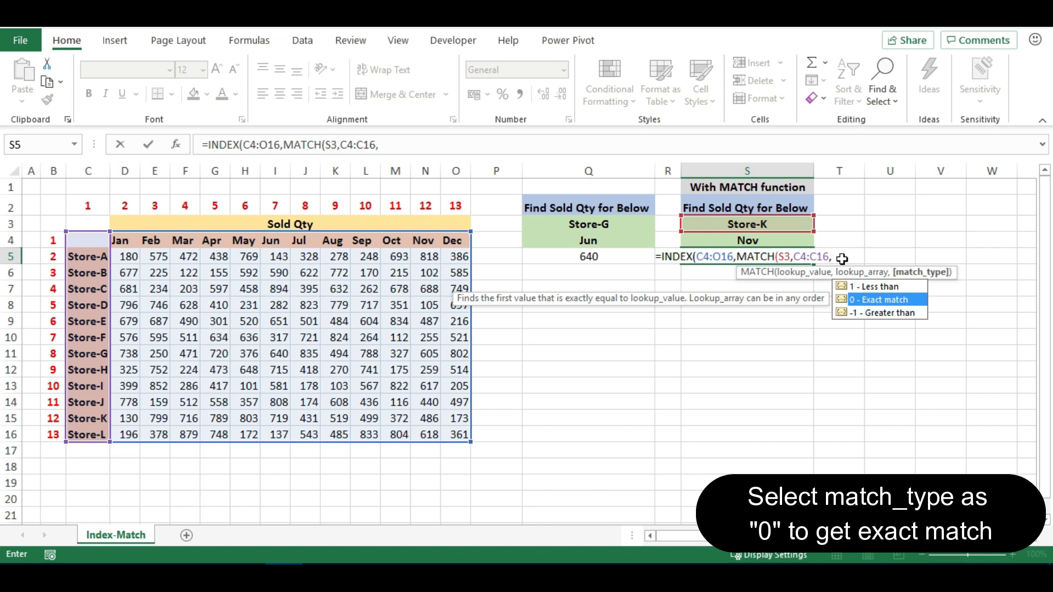
pyautogui.write('0')
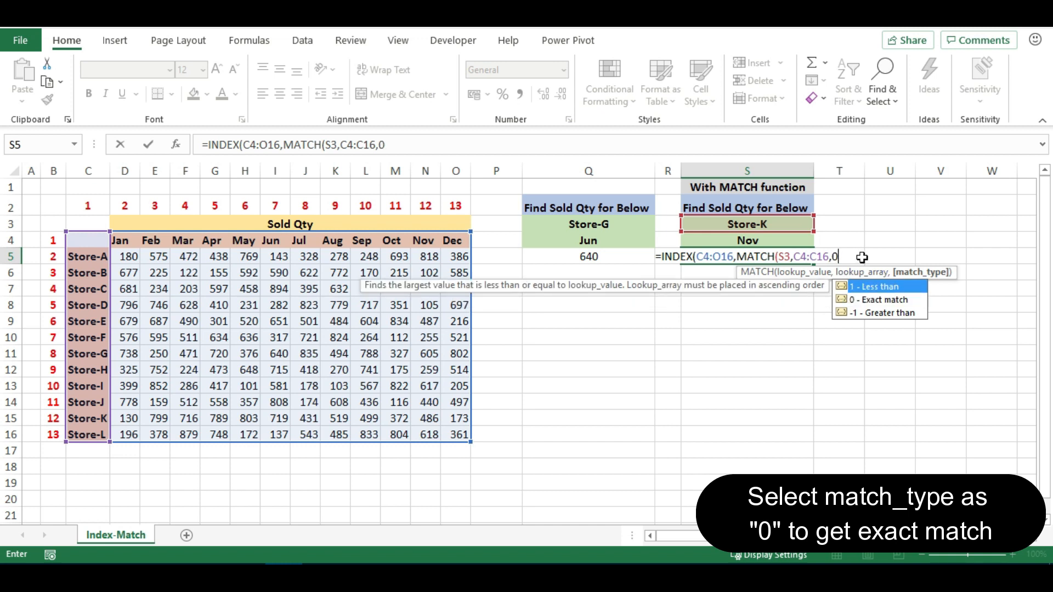
pyautogui.write('),')
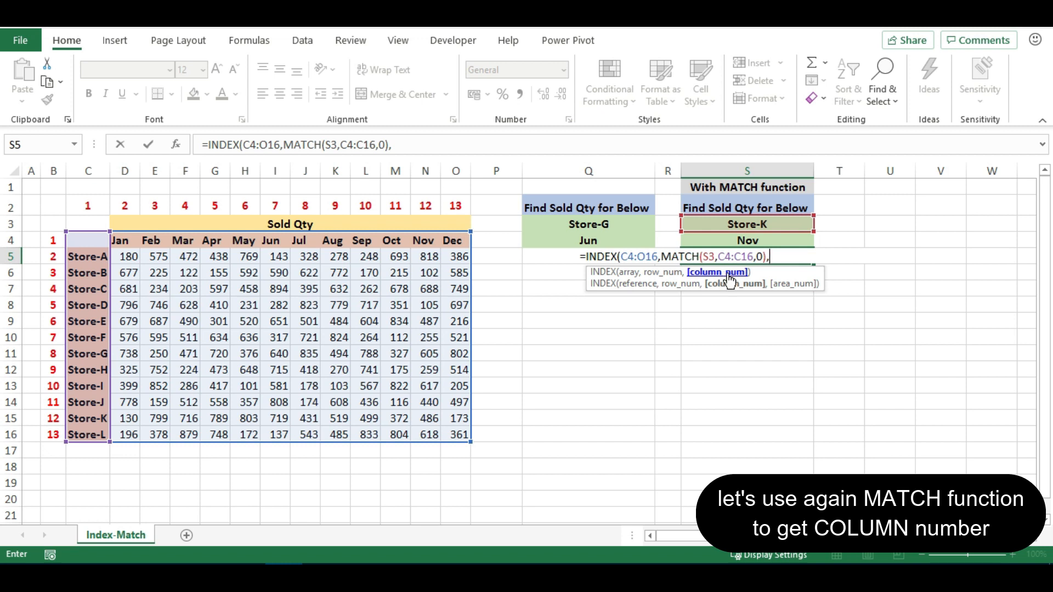
# Add MATCH(S4,C4:O4,0) as the column number argument, finding the month by exact match, and complete the INDEX formula in S5.
pyautogui.write('match(')
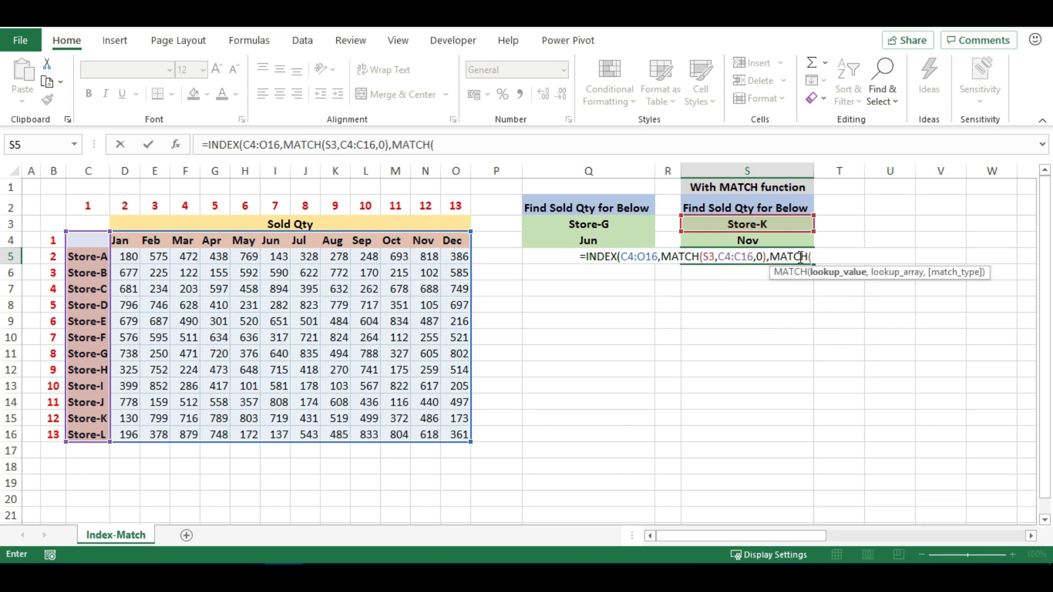
pyautogui.click(796, 238)
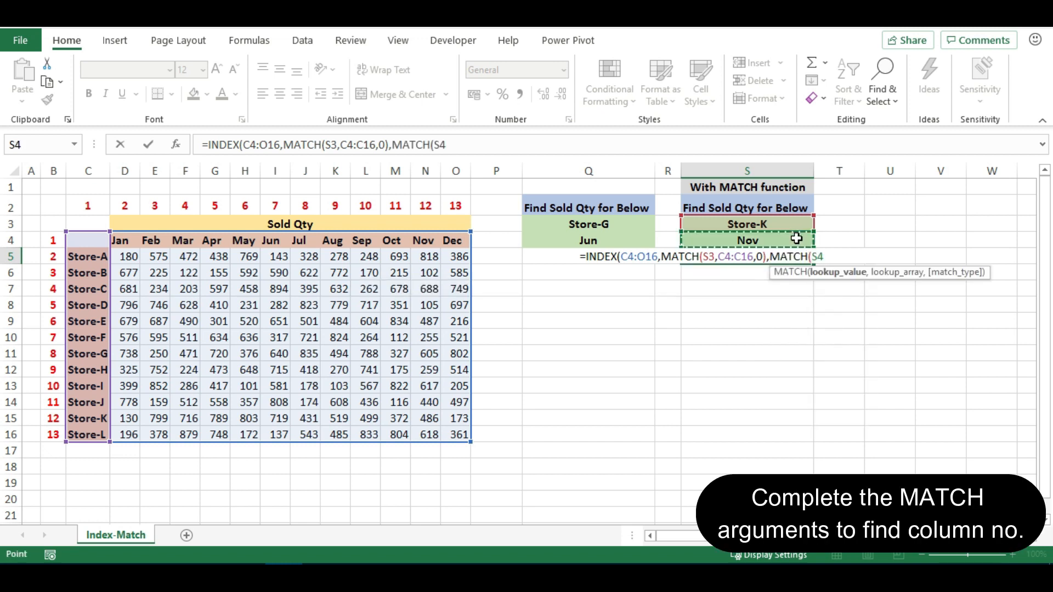
pyautogui.write(',')
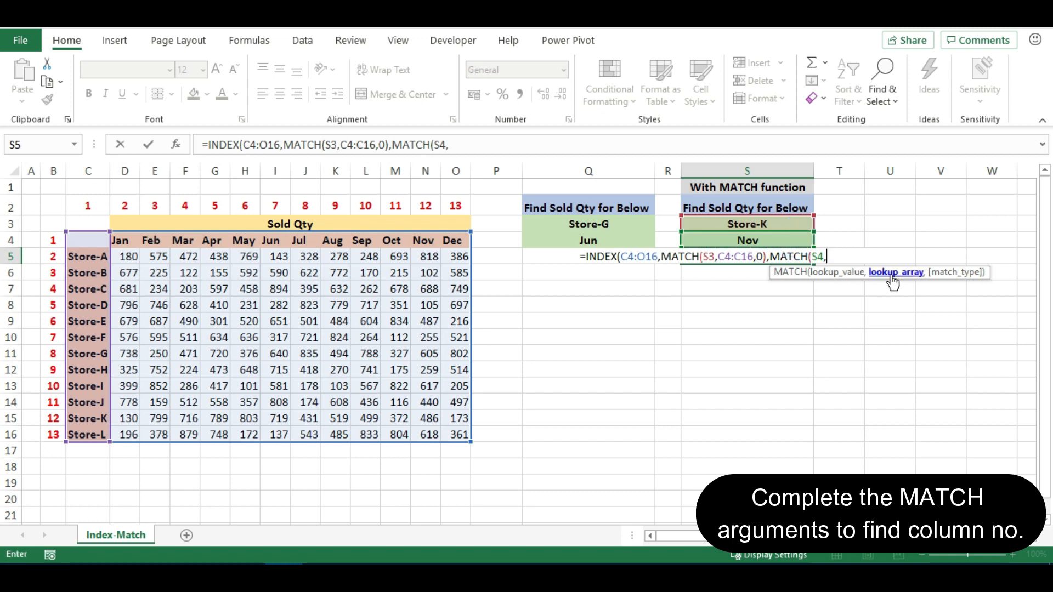
pyautogui.moveTo(86, 239); pyautogui.dragTo(125, 240)
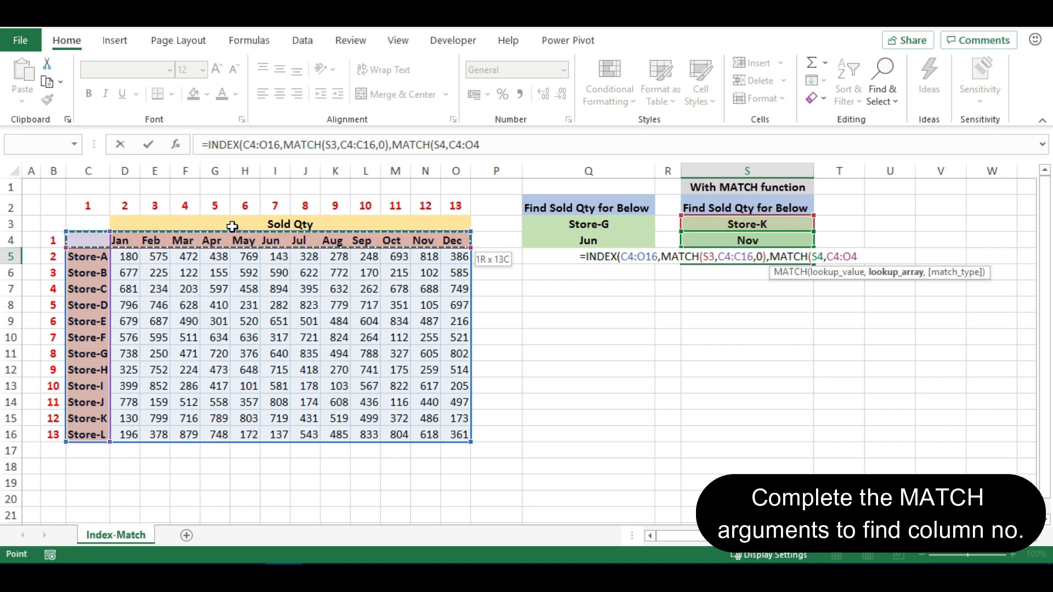
pyautogui.write(',')
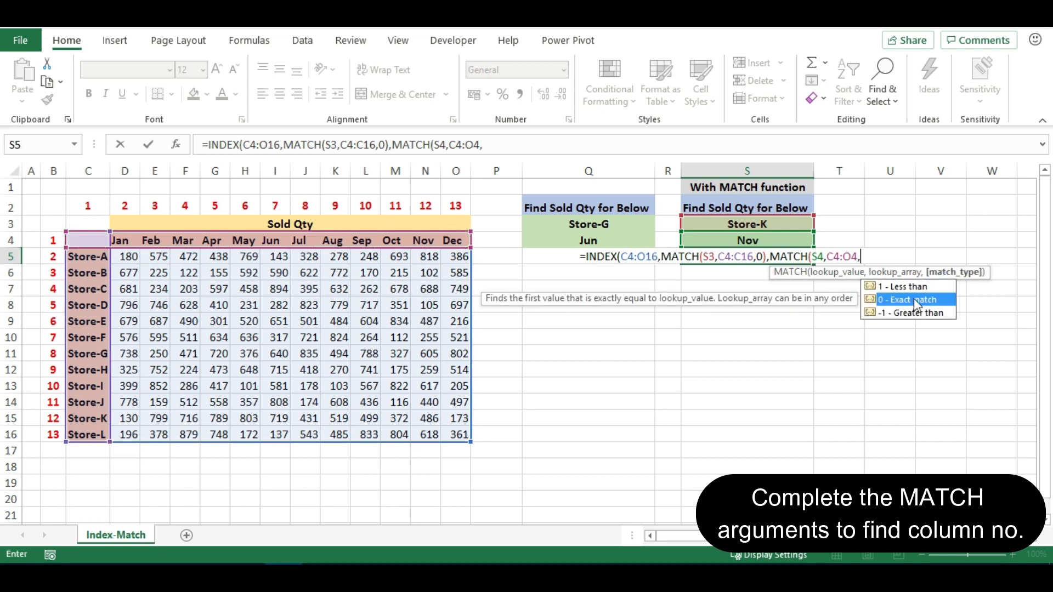
pyautogui.write('0')
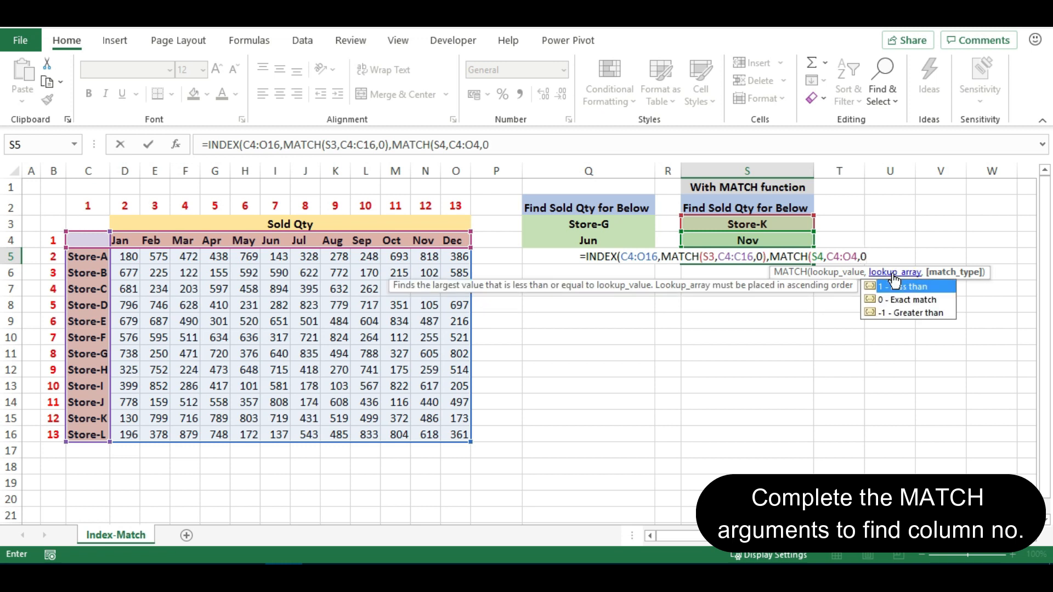
pyautogui.write('))')
pyautogui.press('Return')
# Compare the result in S5 with the table's quantity where the Store-K row meets the Nov column.
pyautogui.press('Up')
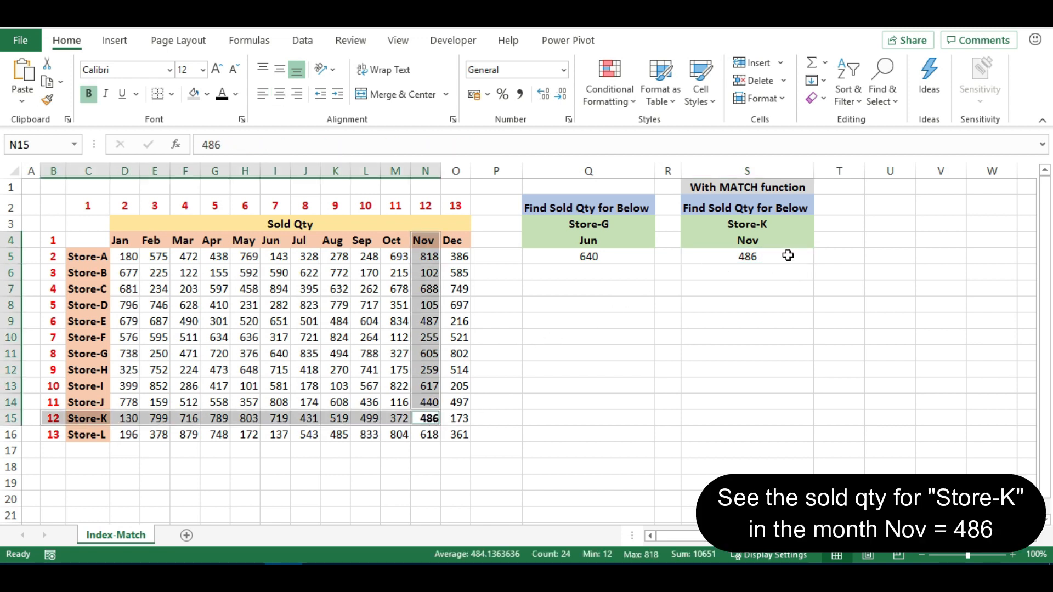
pyautogui.press('Down')
pyautogui.press('Right')
pyautogui.press('Up')
pyautogui.press('Up')
pyautogui.press('Right')
pyautogui.press('Right')
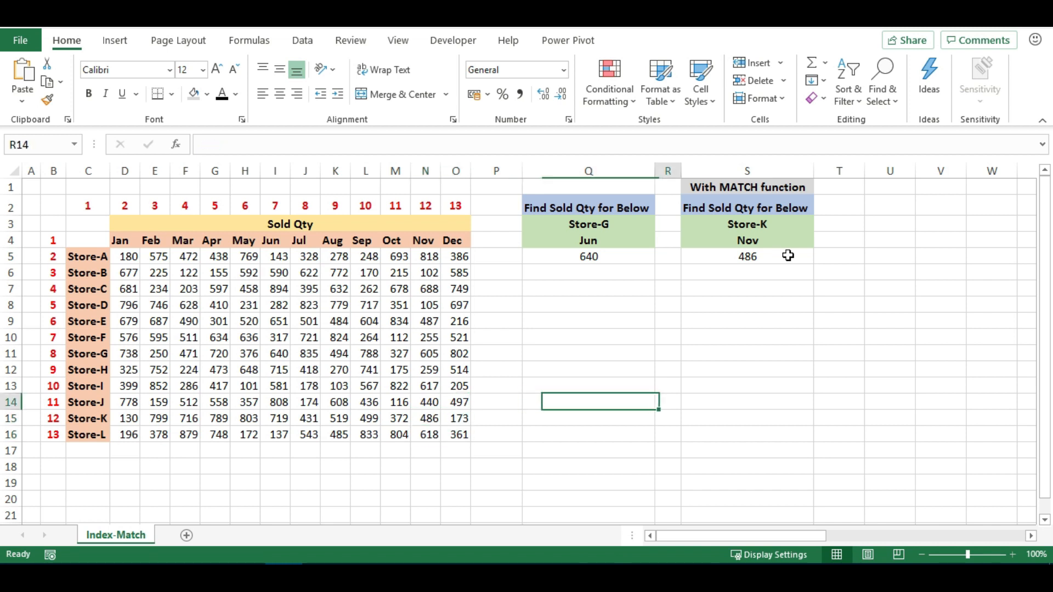
pyautogui.click(788, 255)
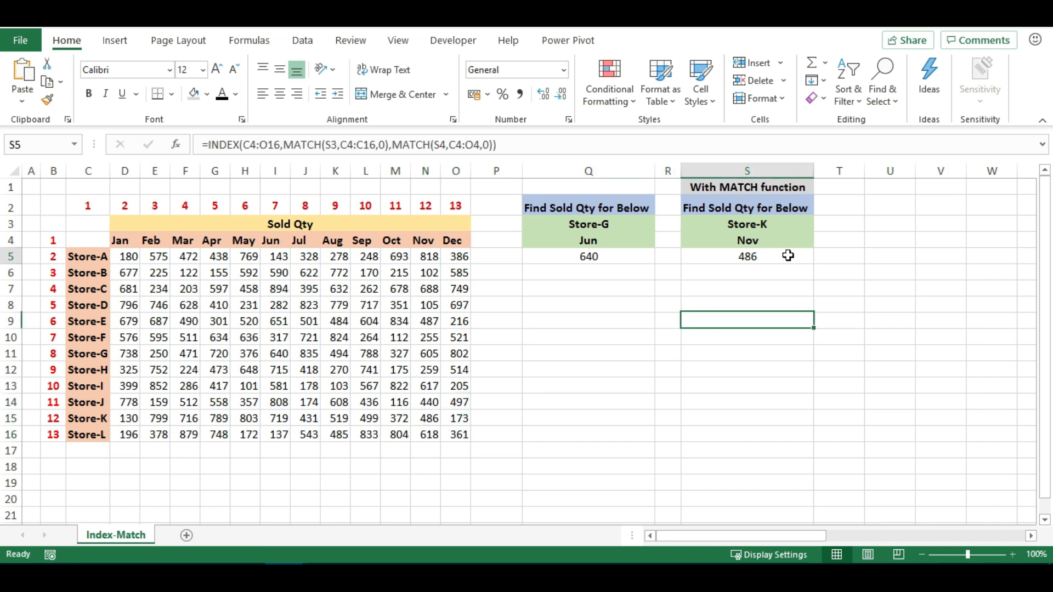
# Change the store name in S3 to Store-E and check the lookup result in S5 against the table.
pyautogui.click(758, 225)
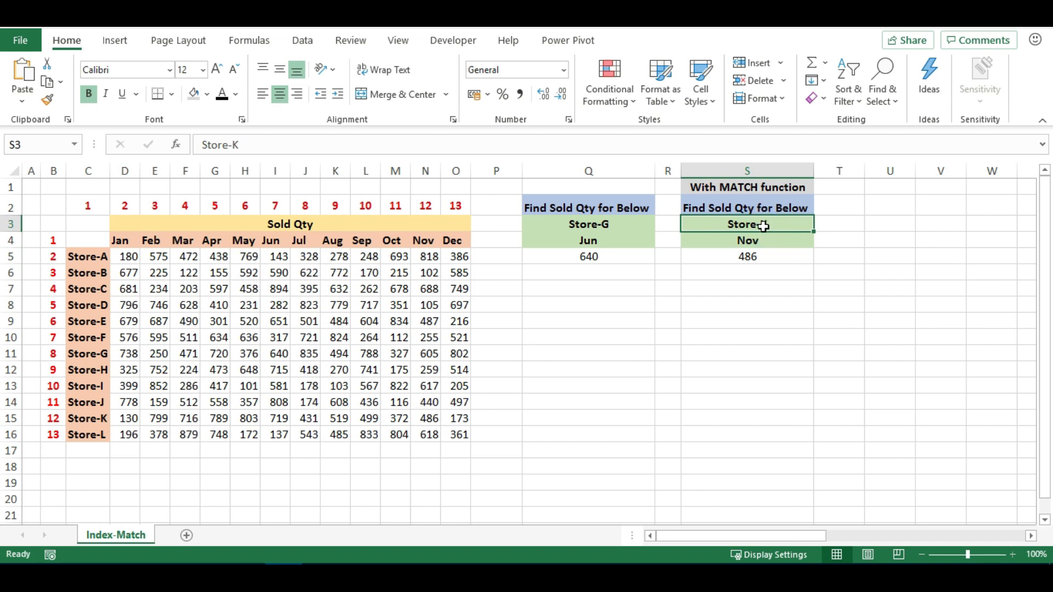
pyautogui.doubleClick(761, 225)
pyautogui.moveTo(761, 224); pyautogui.dragTo(784, 225)
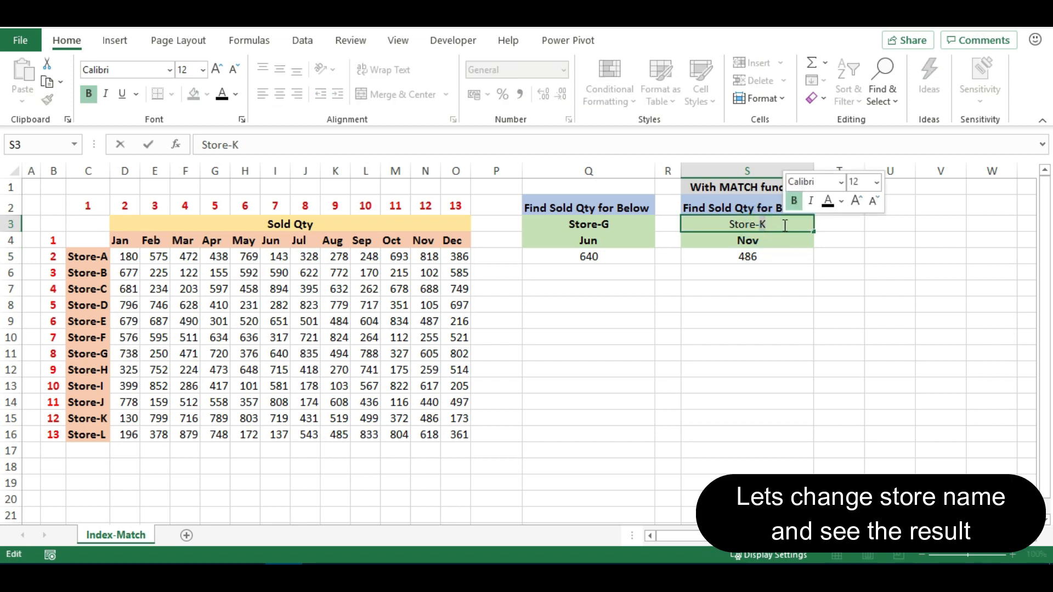
pyautogui.write('e')
pyautogui.press('BackSpace')
pyautogui.write('E')
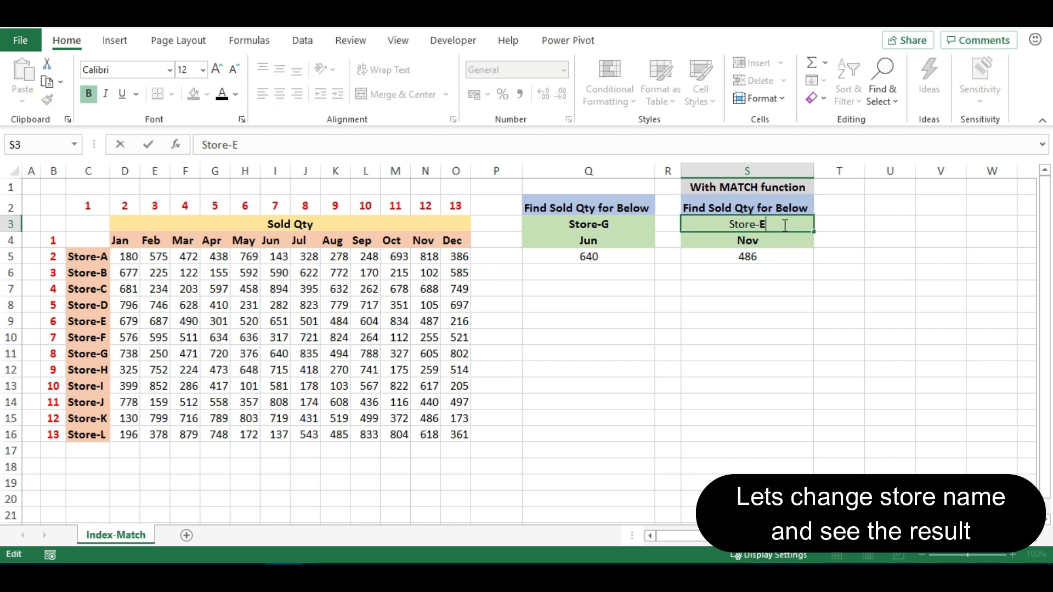
pyautogui.press('Return')
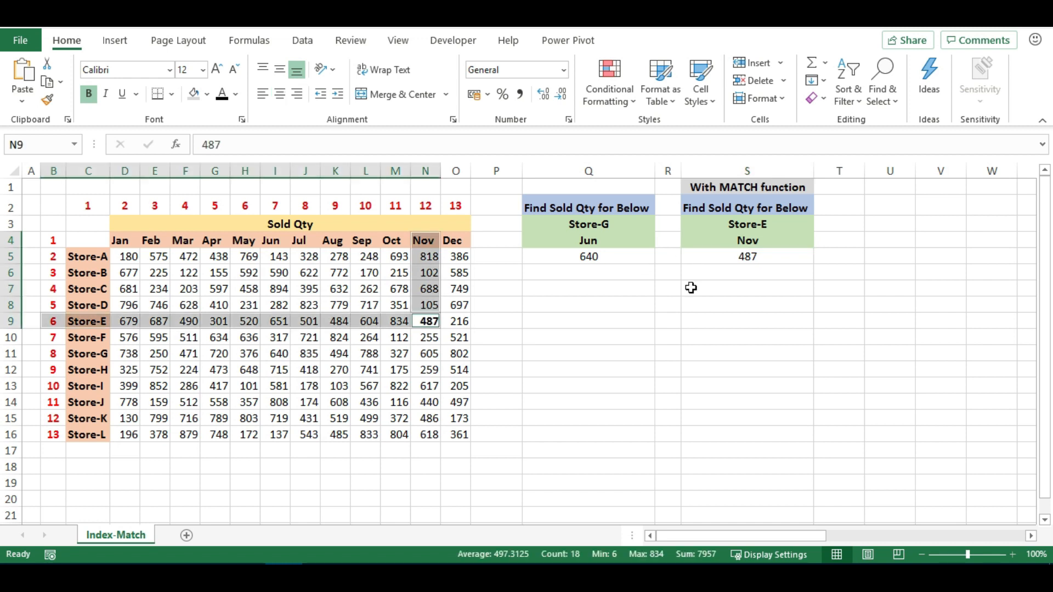
pyautogui.hotkey('shift', 'Right')
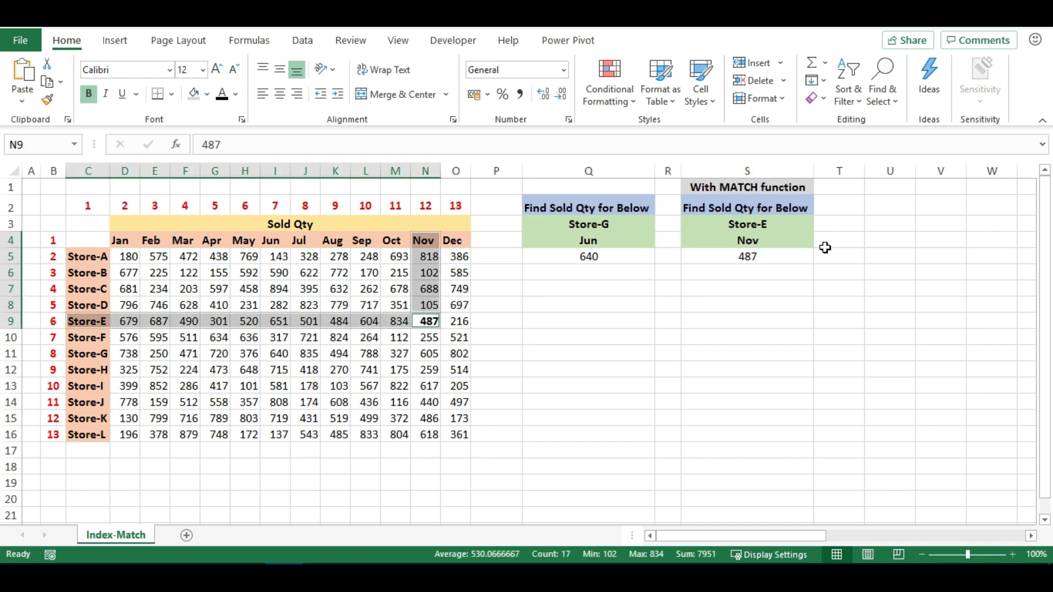
pyautogui.click(773, 257)
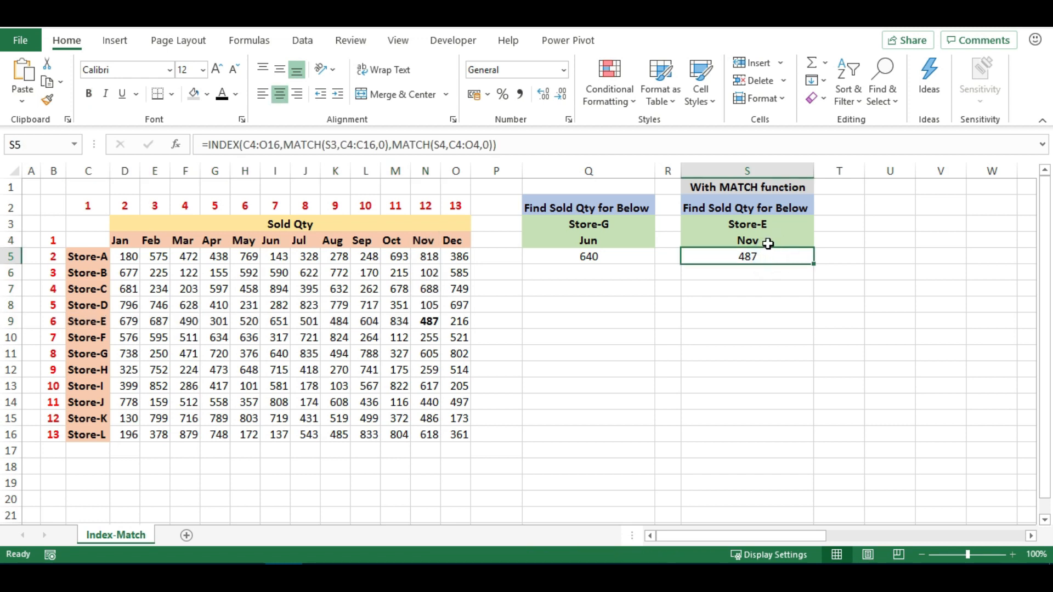
# Change the month in S4 to Sep and check the lookup result in S5 against the table.
pyautogui.click(766, 241)
pyautogui.write('Sep')
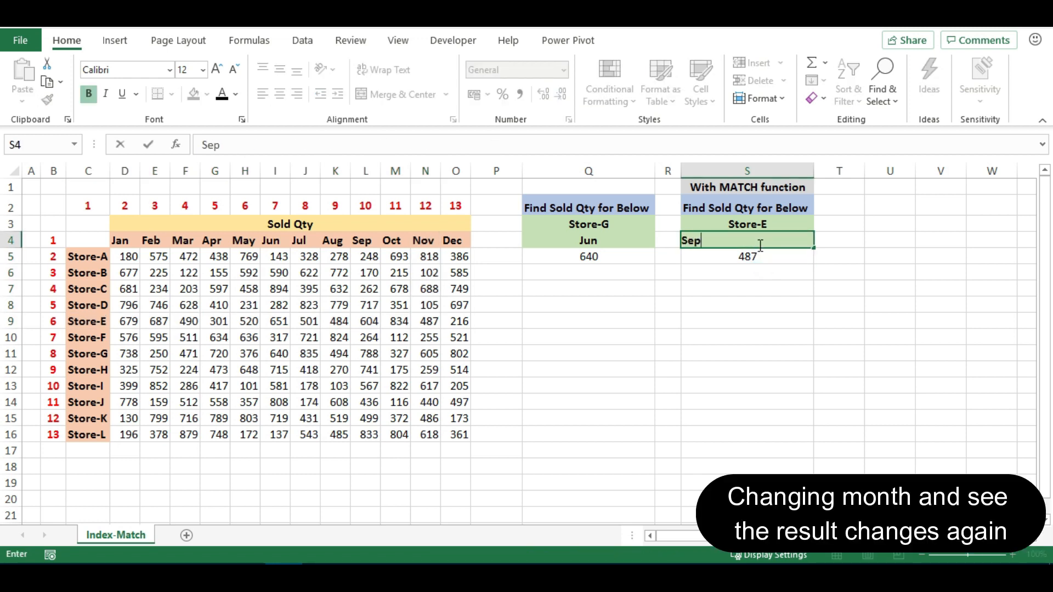
pyautogui.click(756, 255)
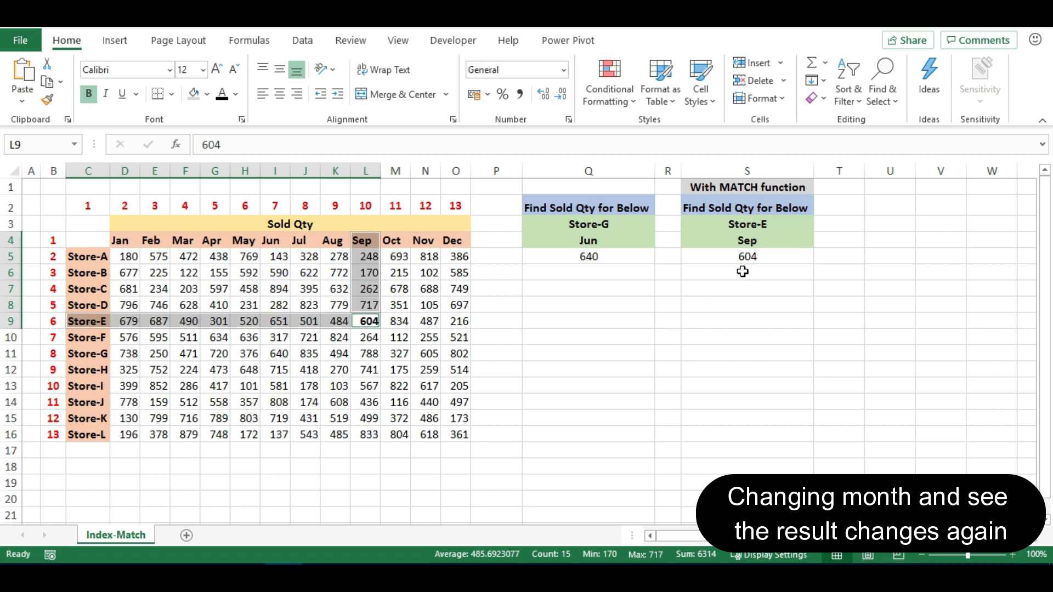
pyautogui.press('Right')
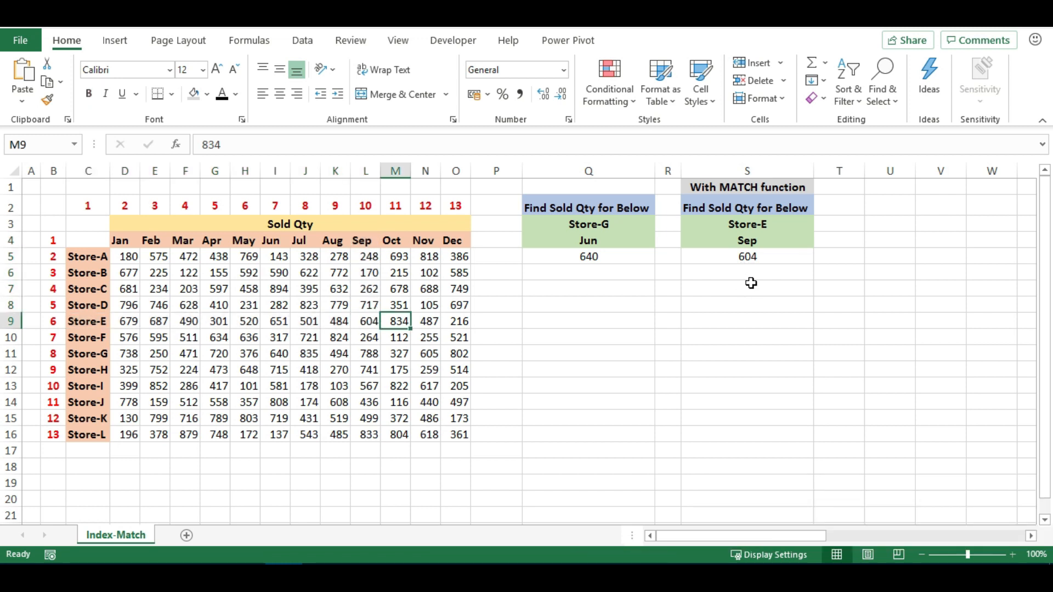
pyautogui.click(753, 259)
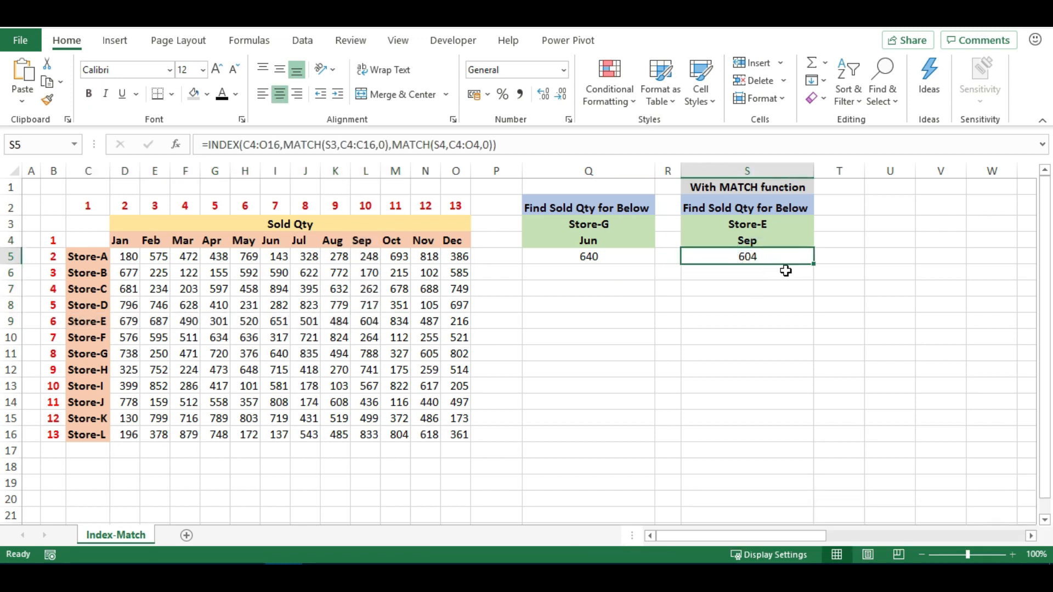
# Widen column R and open the INDEX-MATCH formula in S5 for editing.
pyautogui.moveTo(680, 171); pyautogui.dragTo(706, 171)
pyautogui.press('F2')
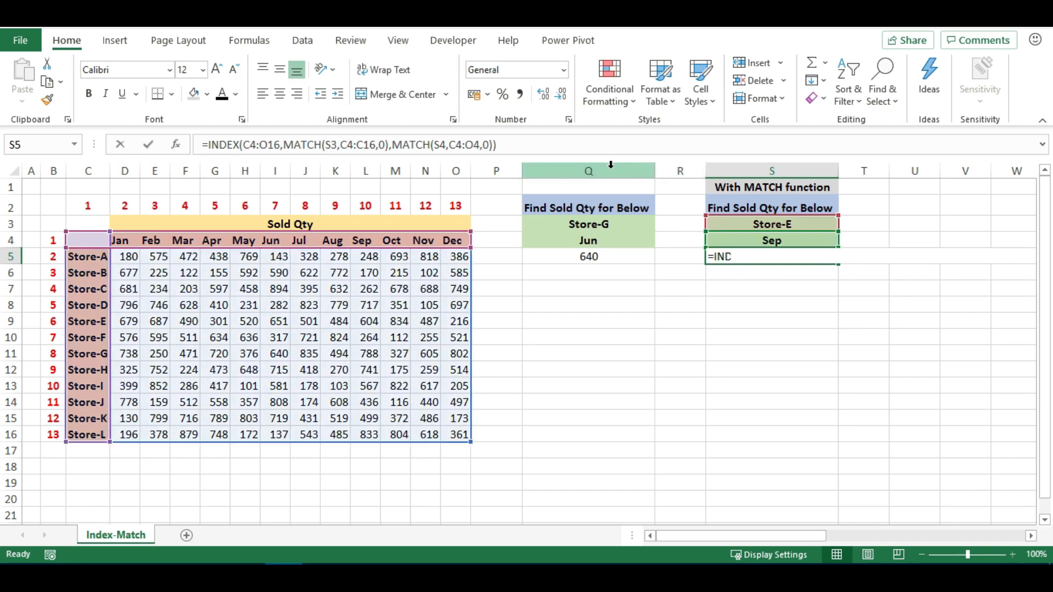